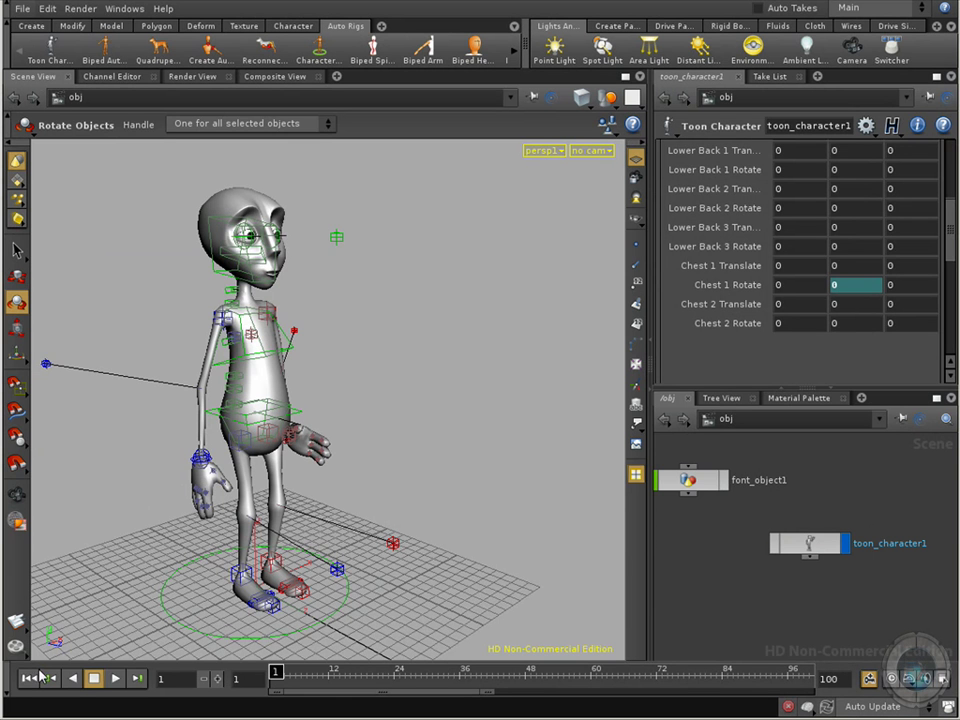
- Play the character animation twice, rewinding to frame 1 each time
left_click(116, 679)
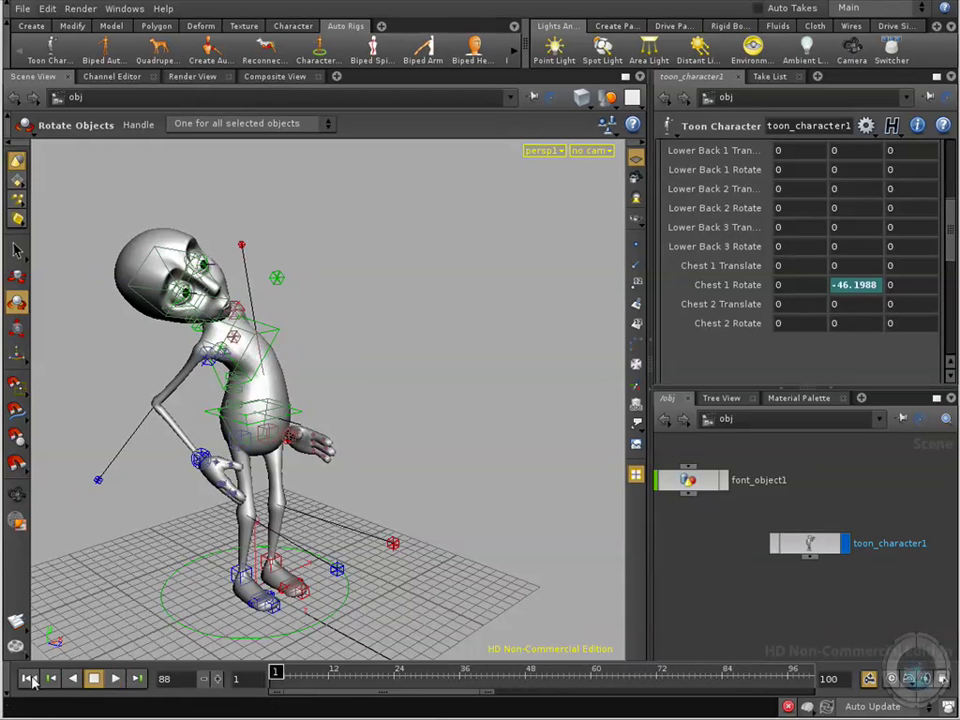
left_click(95, 679)
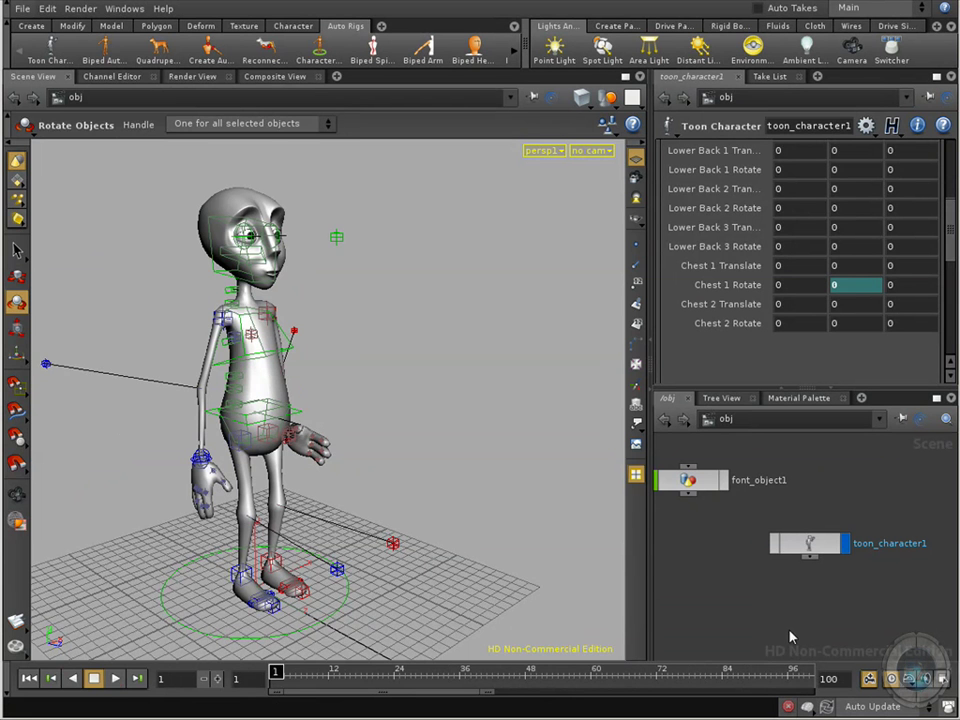
left_click(115, 678)
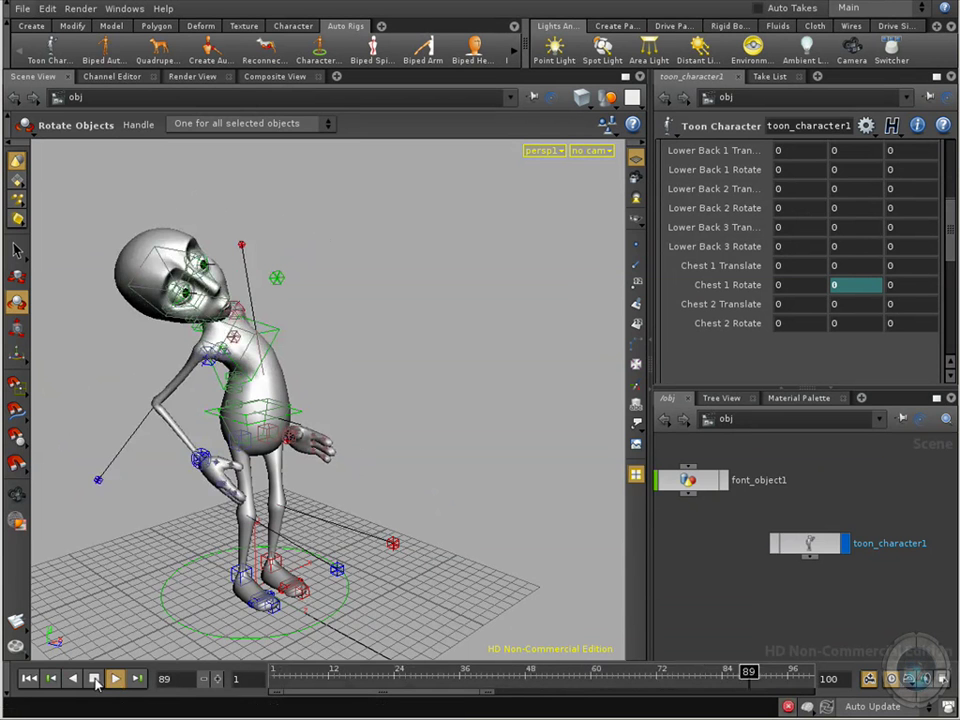
left_click(29, 678)
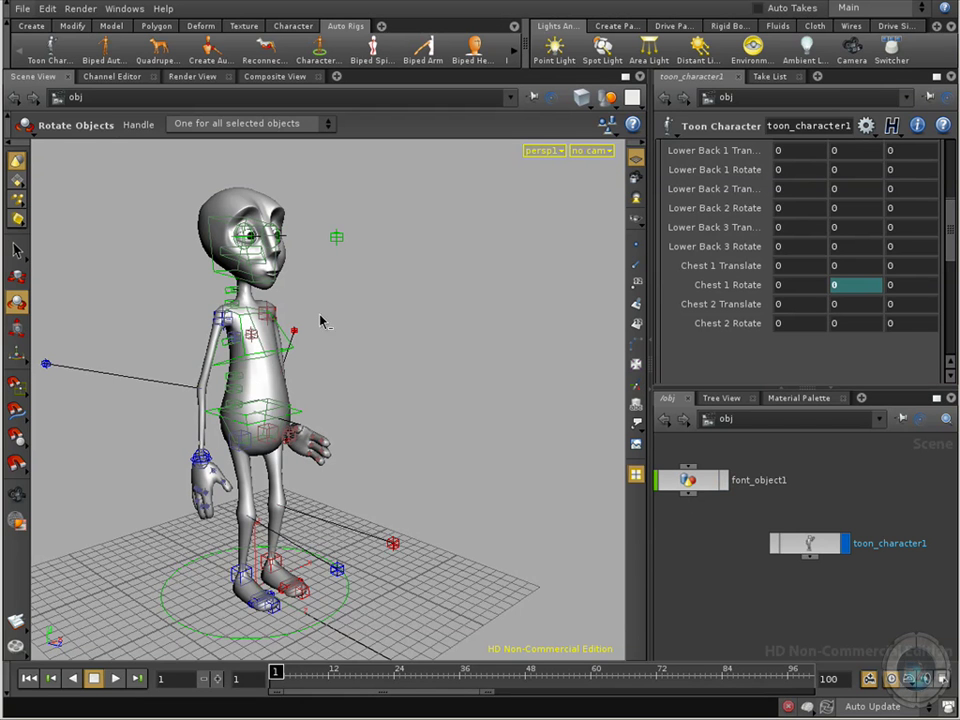
- Switch the viewport to Wireframe Bounding Box, play the animation, then rewind to frame 1
left_click(581, 97)
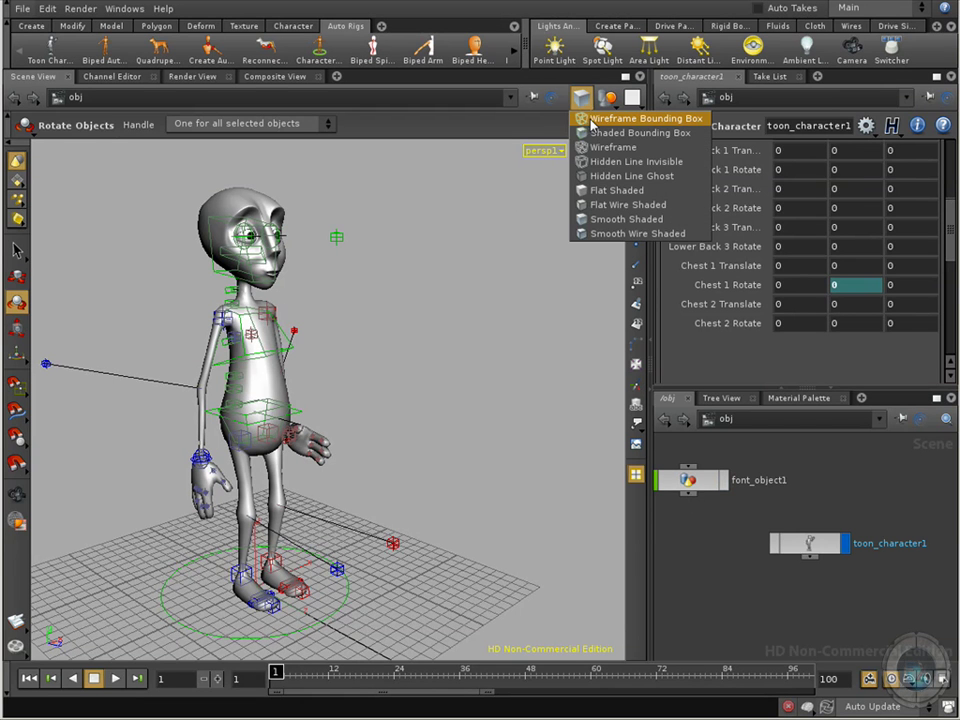
left_click(593, 120)
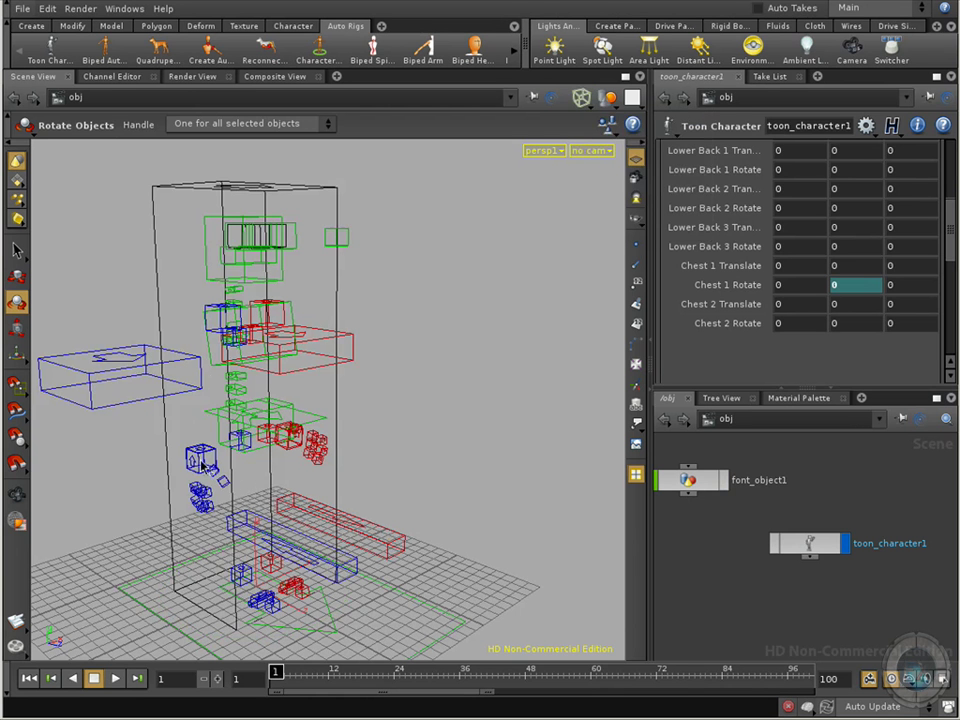
left_click(581, 98)
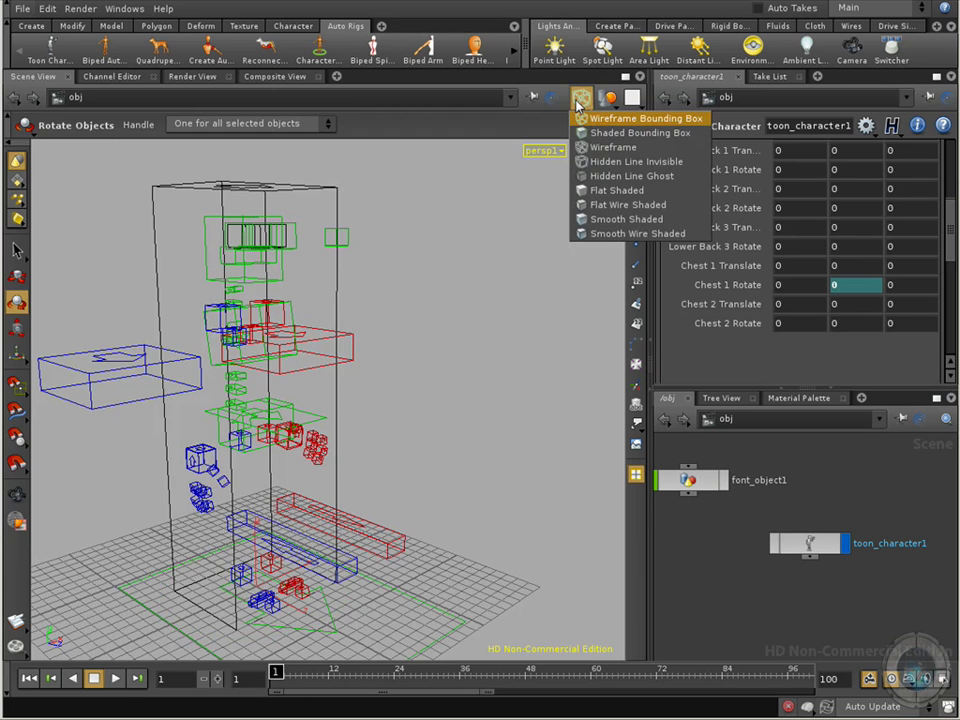
left_click(521, 140)
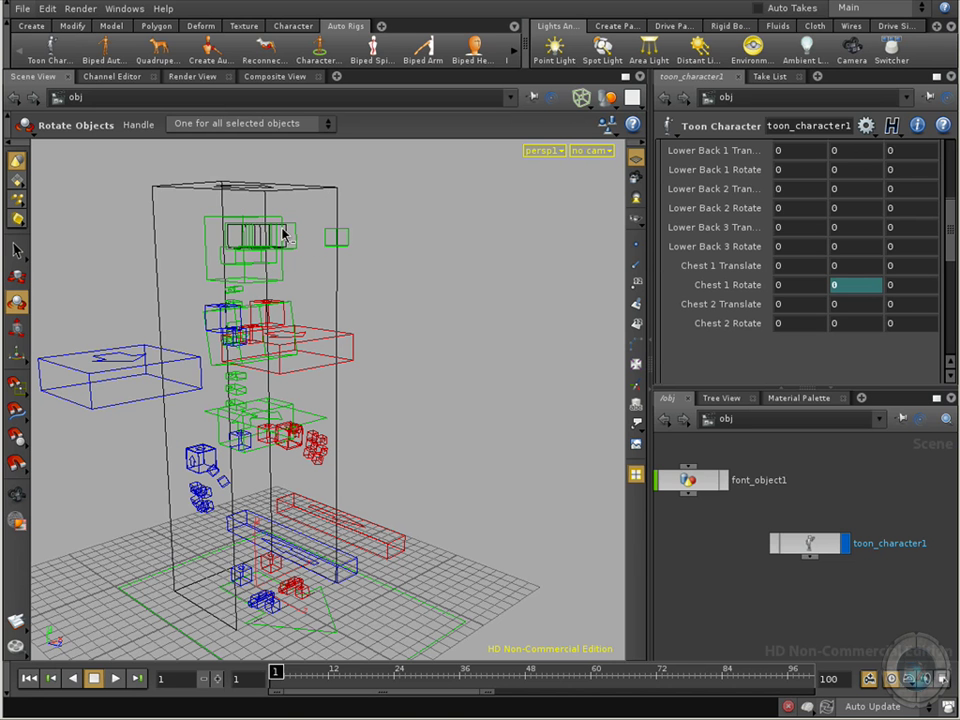
left_click(115, 678)
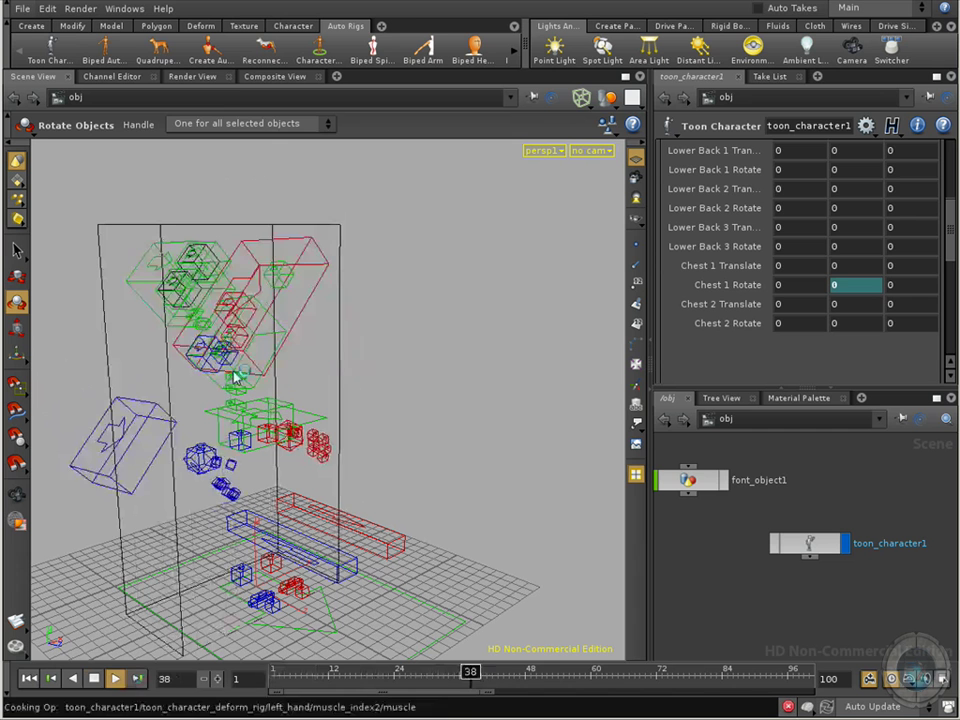
left_click(94, 678)
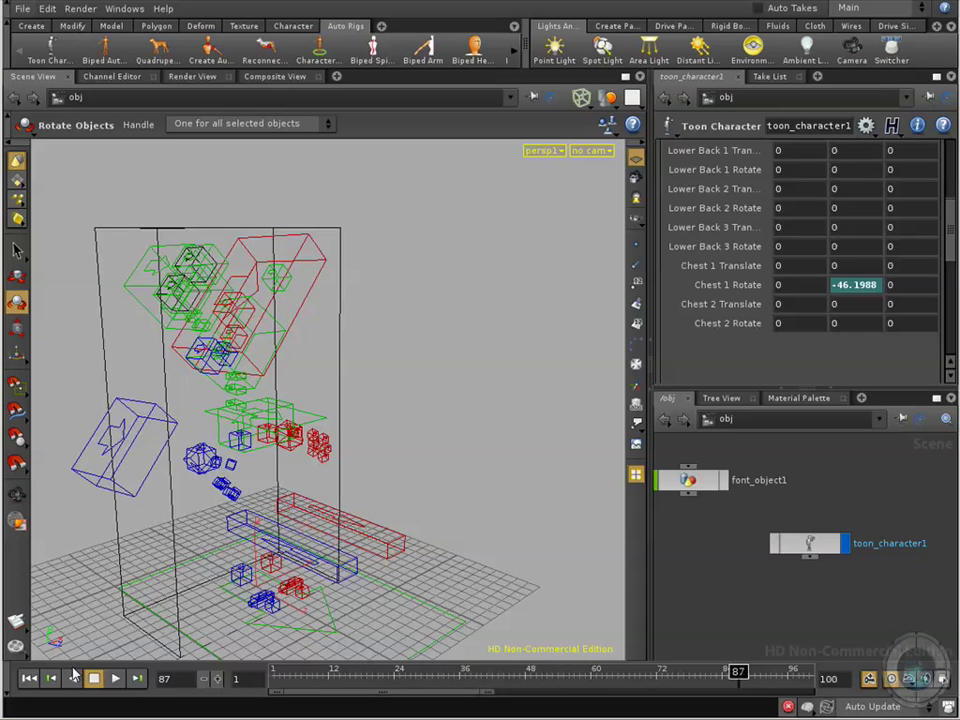
left_click(29, 678)
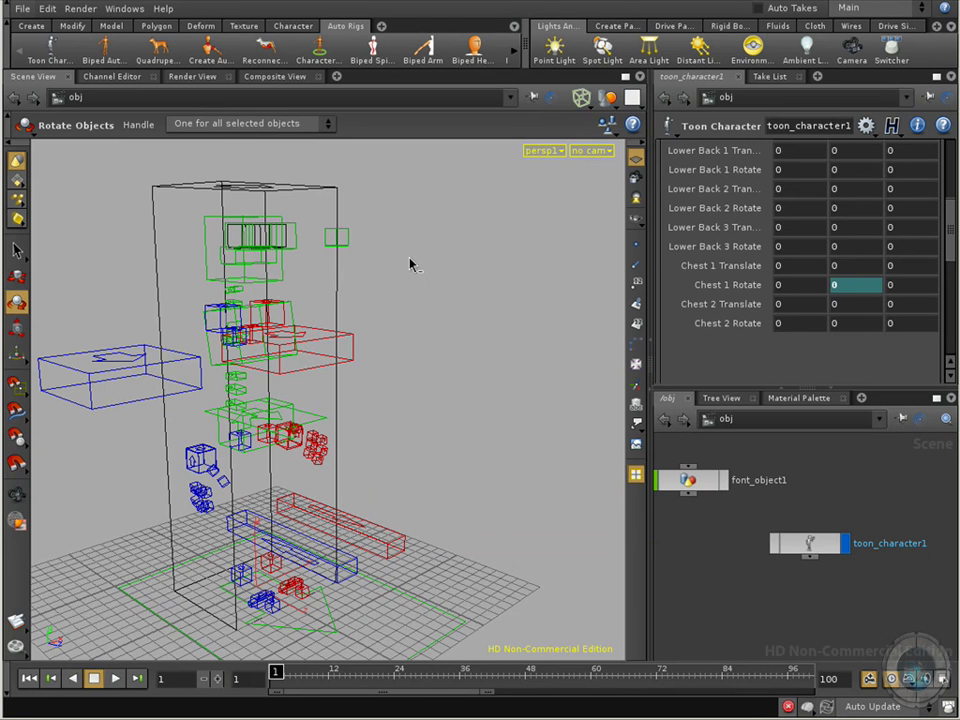
- Switch the viewport to Shaded Bounding Box, play the animation, then return to frame 1
left_click(581, 97)
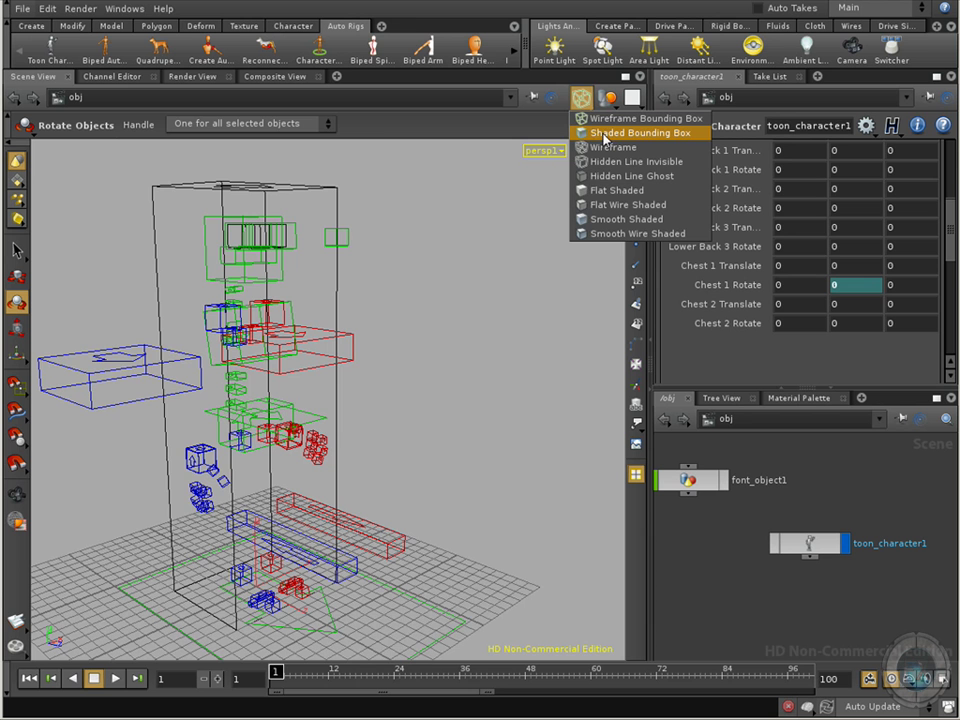
left_click(596, 133)
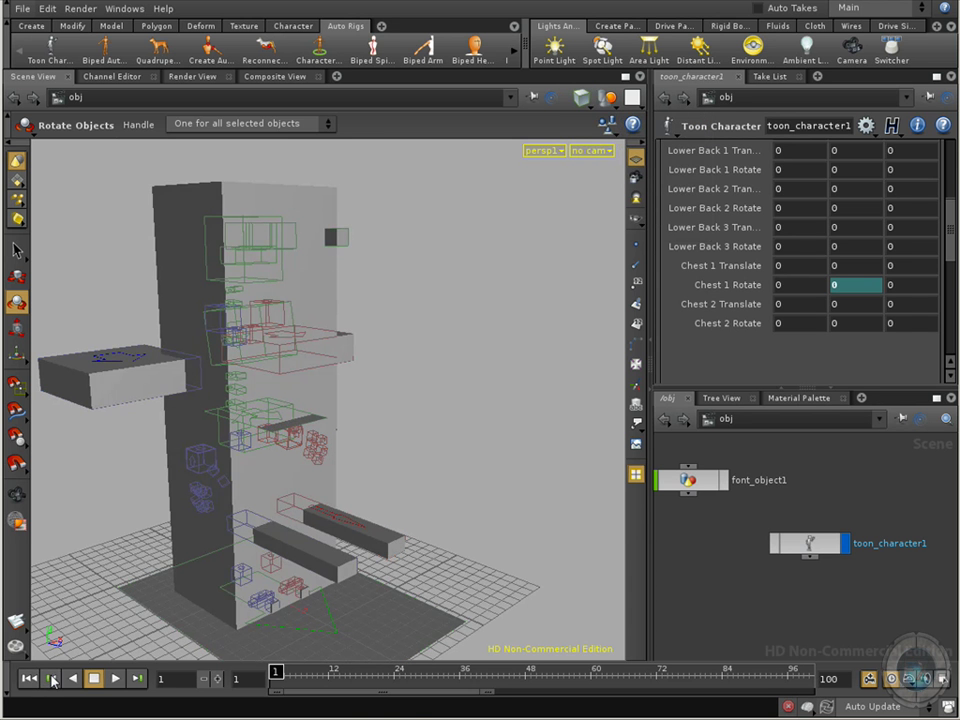
left_click(116, 679)
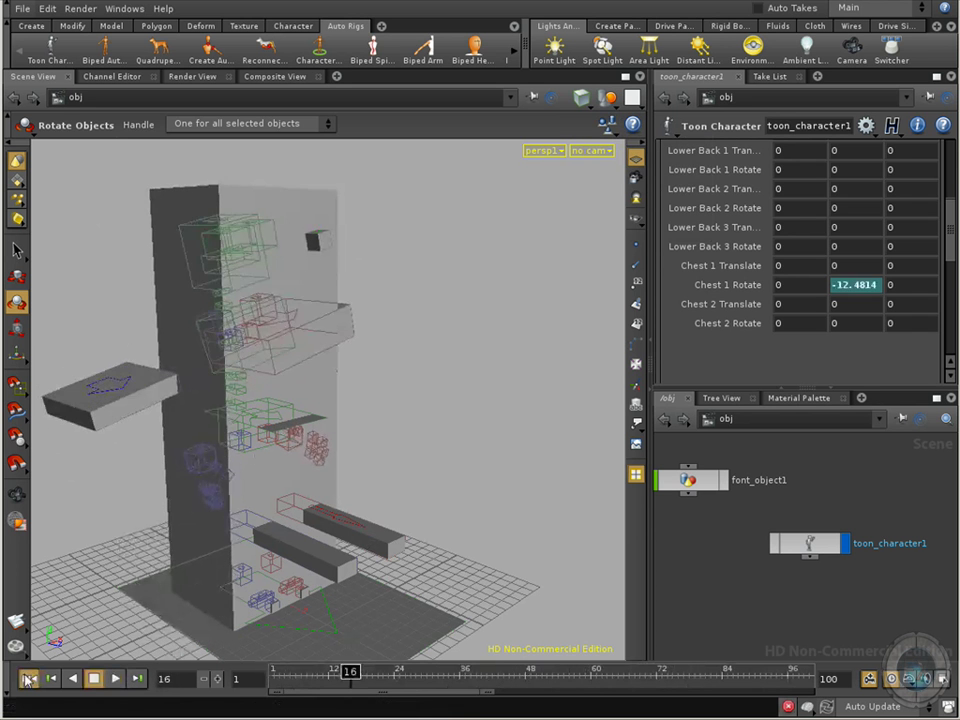
key("ctrl+Up")
- Set the viewport shading to Wireframe and tumble the camera to a side angle
left_click(581, 97)
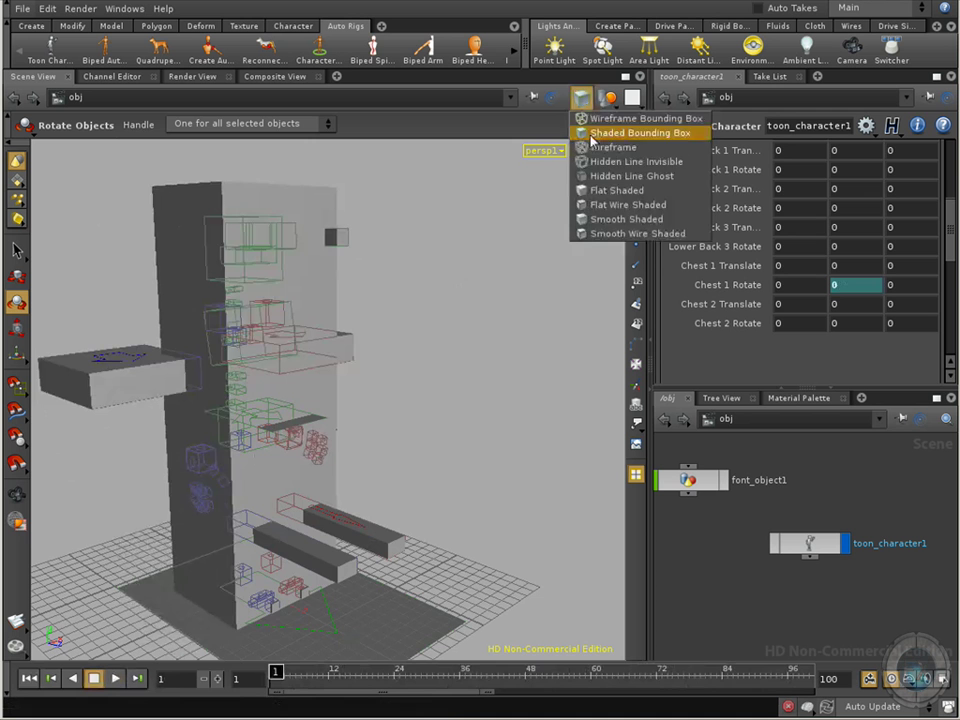
left_click(618, 148)
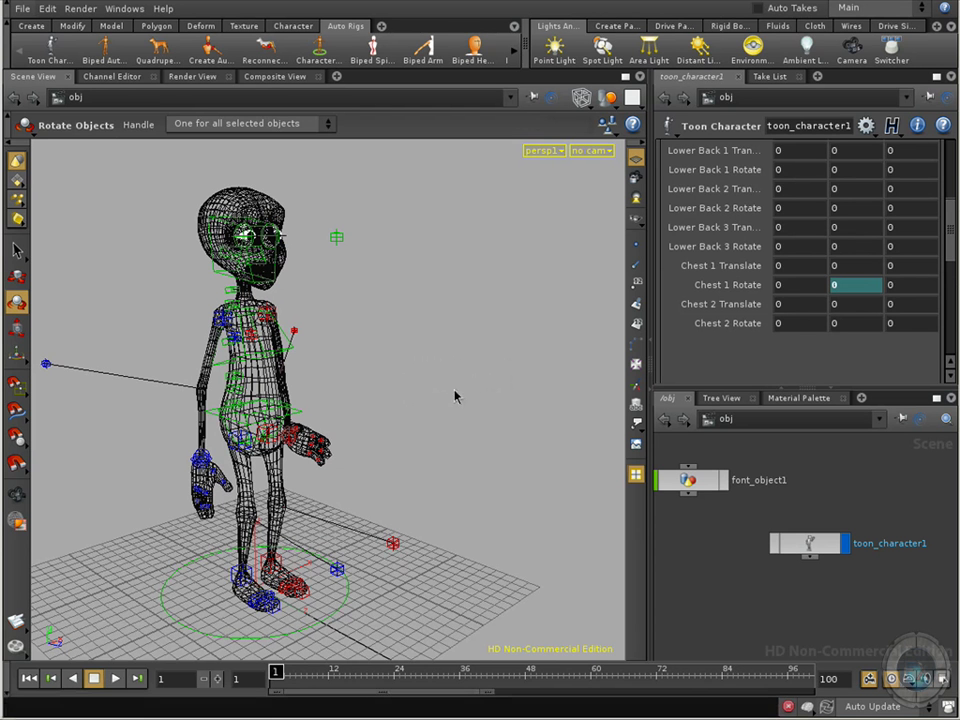
key("Escape")
left_click_drag(466, 381, 382, 383)
key("r")
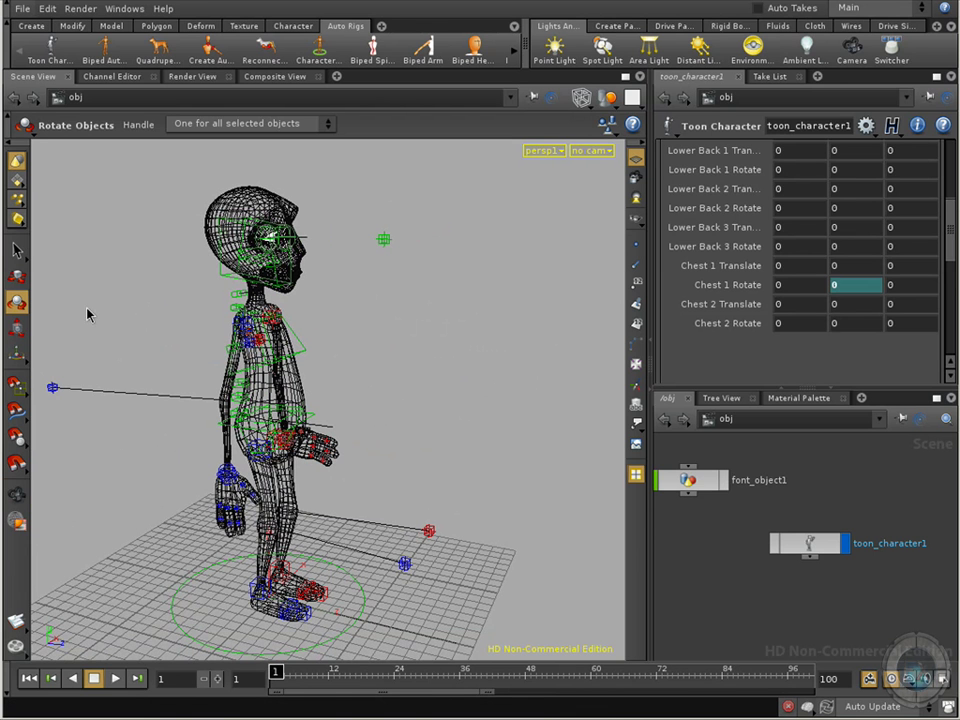
left_click_drag(459, 386, 497, 298)
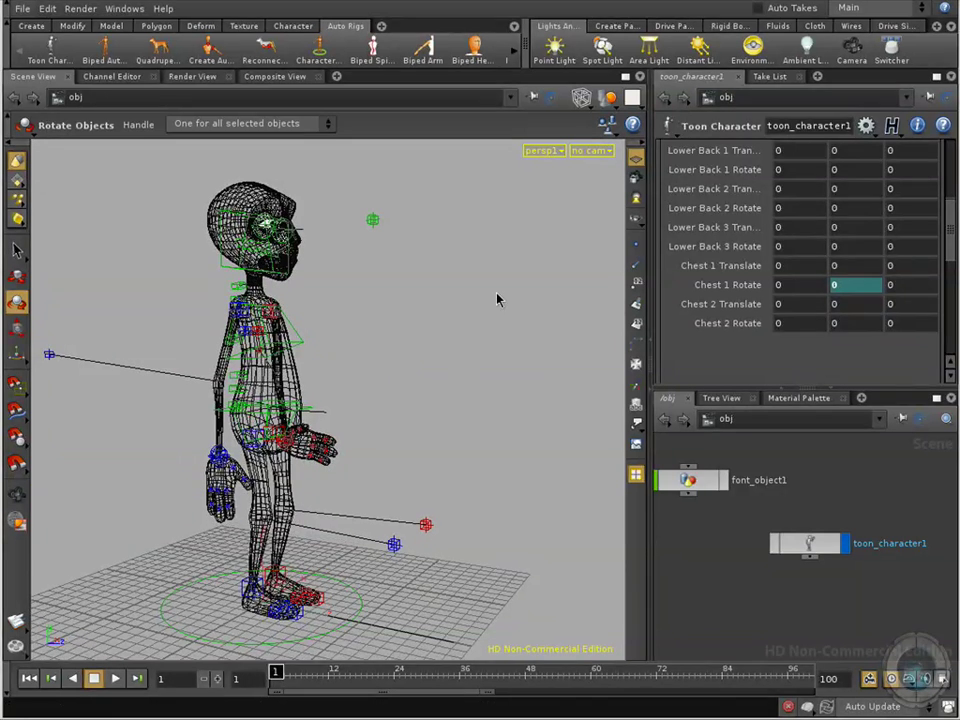
- Try Flat Shaded while tumbling the view, then change the display to Smooth Shaded
left_click(581, 97)
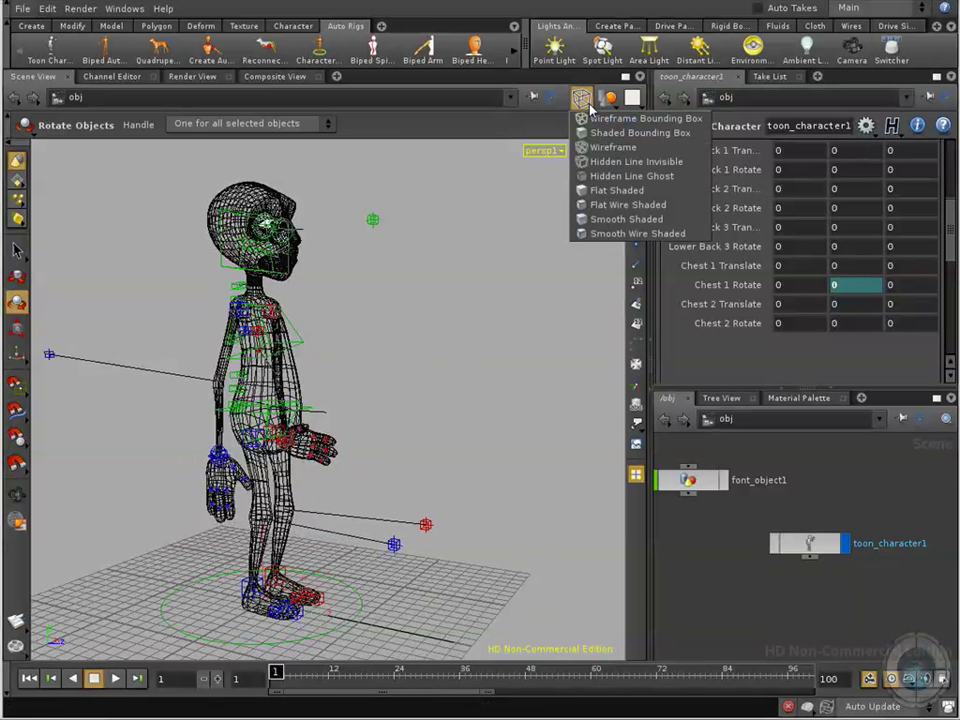
left_click(605, 190)
mouse_move(441, 364)
left_mouse_down()
mouse_move(424, 379)
mouse_move(222, 306)
left_mouse_up()
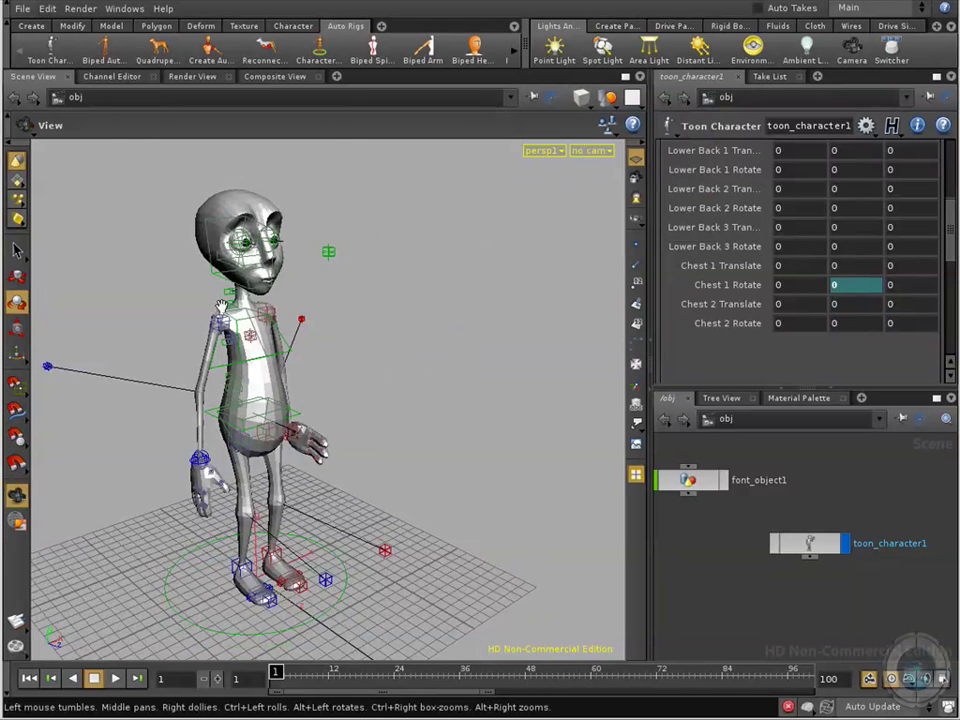
key("r")
left_click(581, 97)
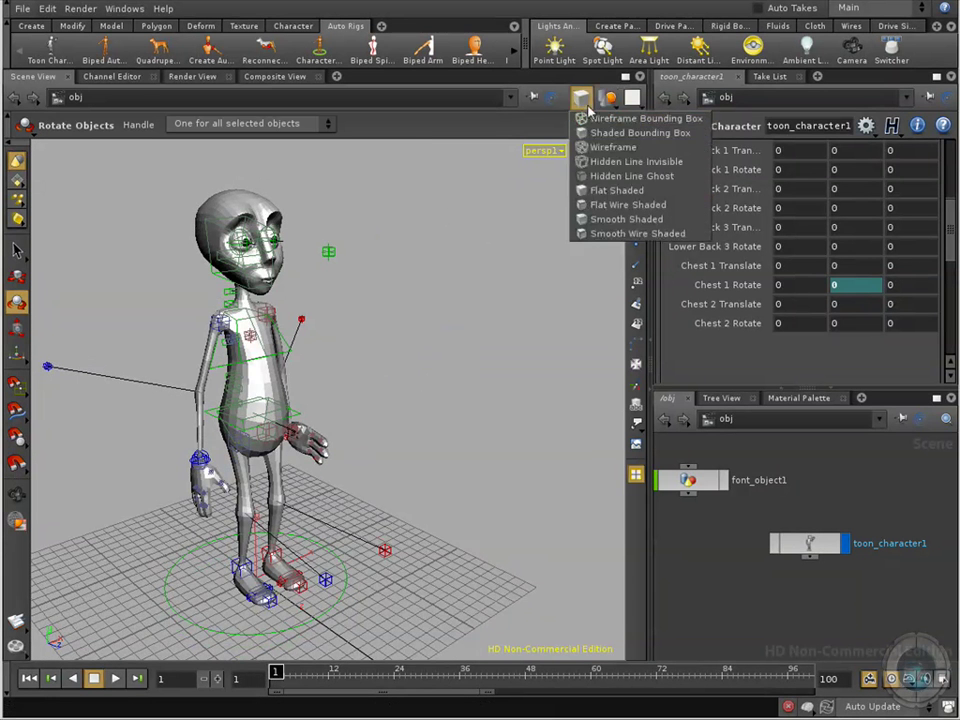
left_click(606, 220)
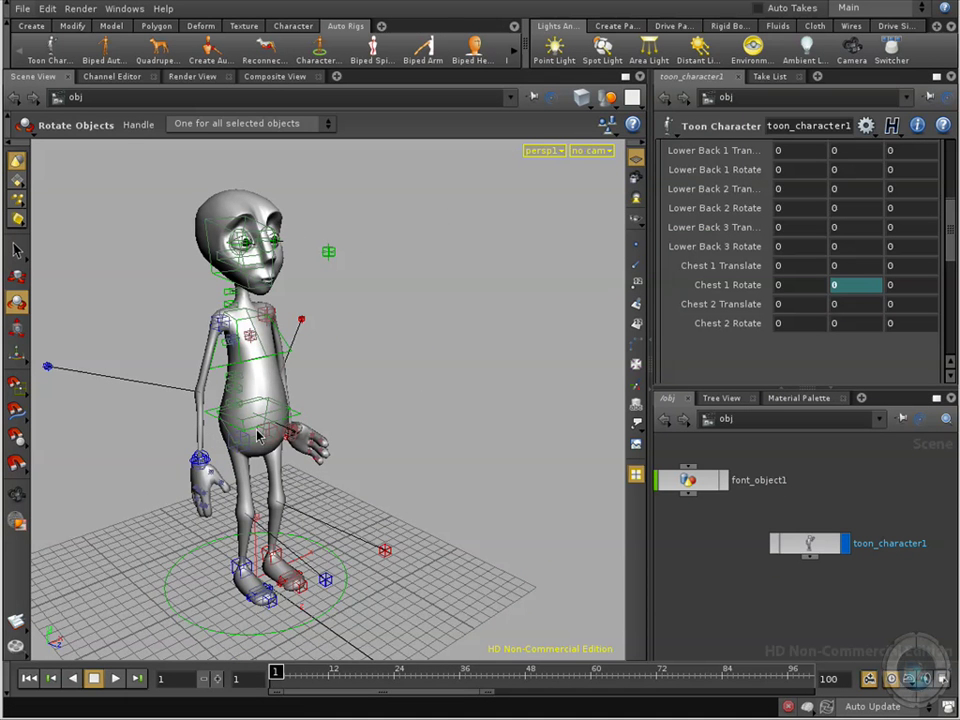
- Show the character Smooth Wire Shaded, zoom in and orbit to a side view
left_click(581, 97)
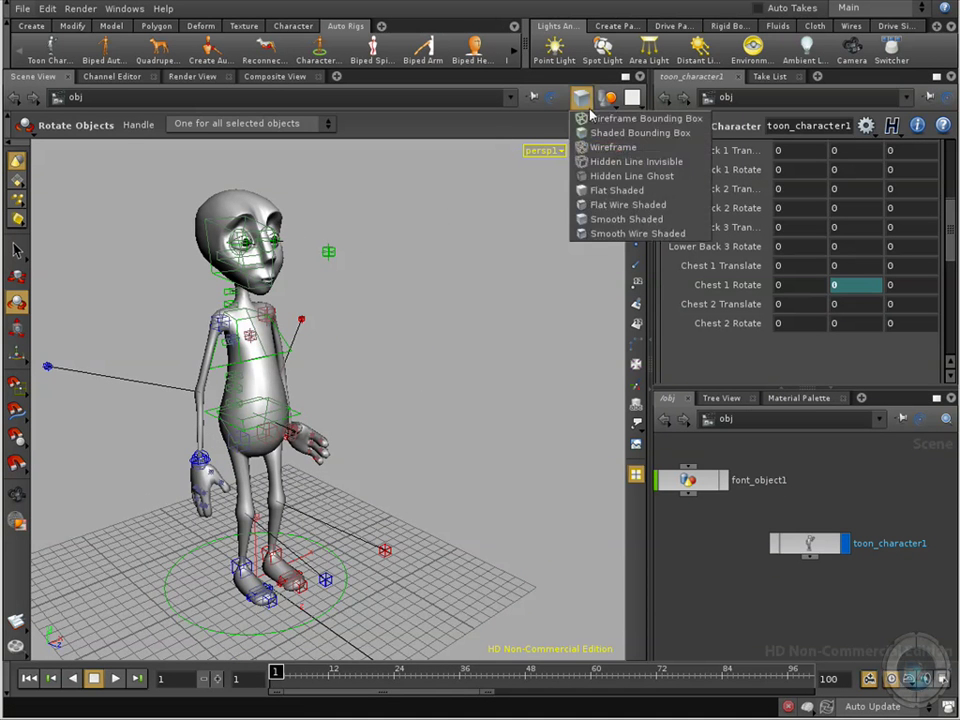
left_click(609, 236)
key("Escape")
scroll(370, 320, "up", 6)
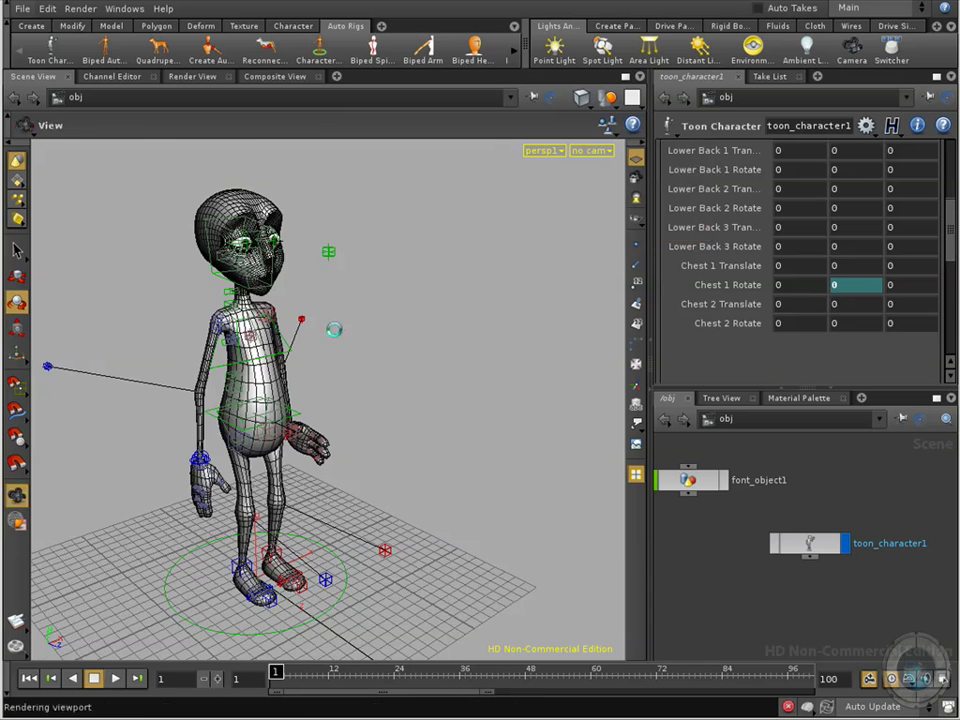
left_click_drag(355, 311, 262, 243)
key("r")
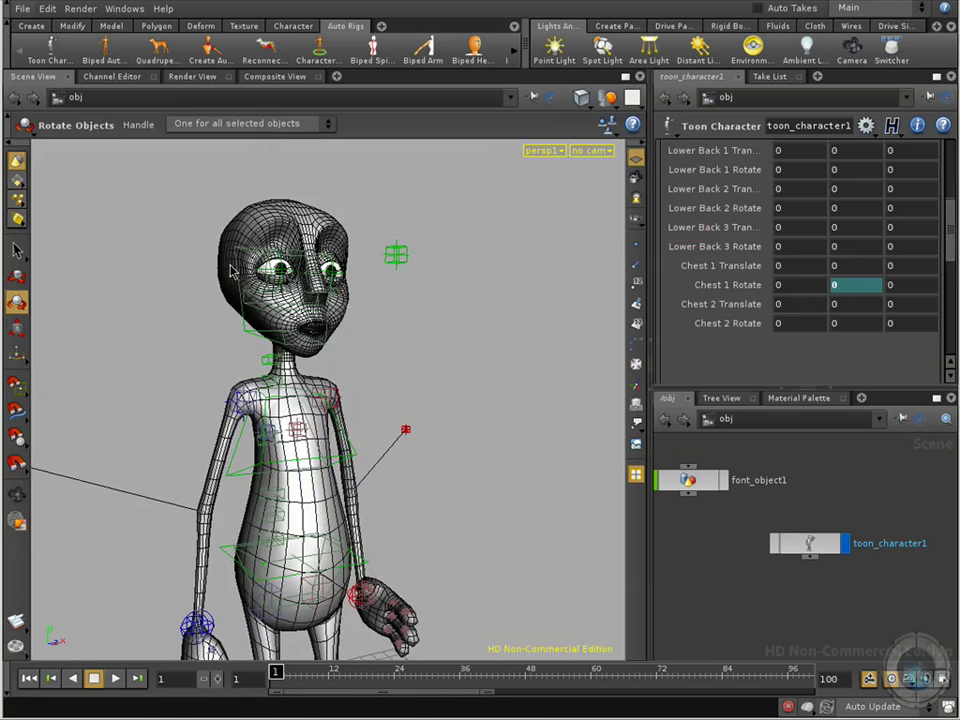
left_click_drag(410, 352, 338, 313)
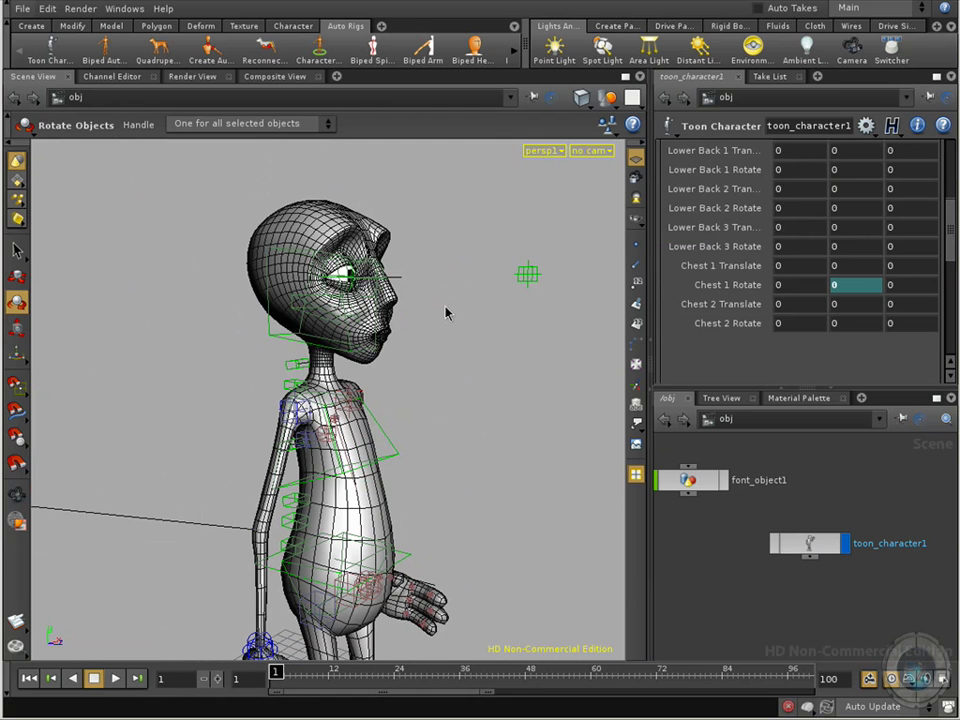
- Set the shading back to plain Smooth Shaded without the wire overlay
left_click(581, 97)
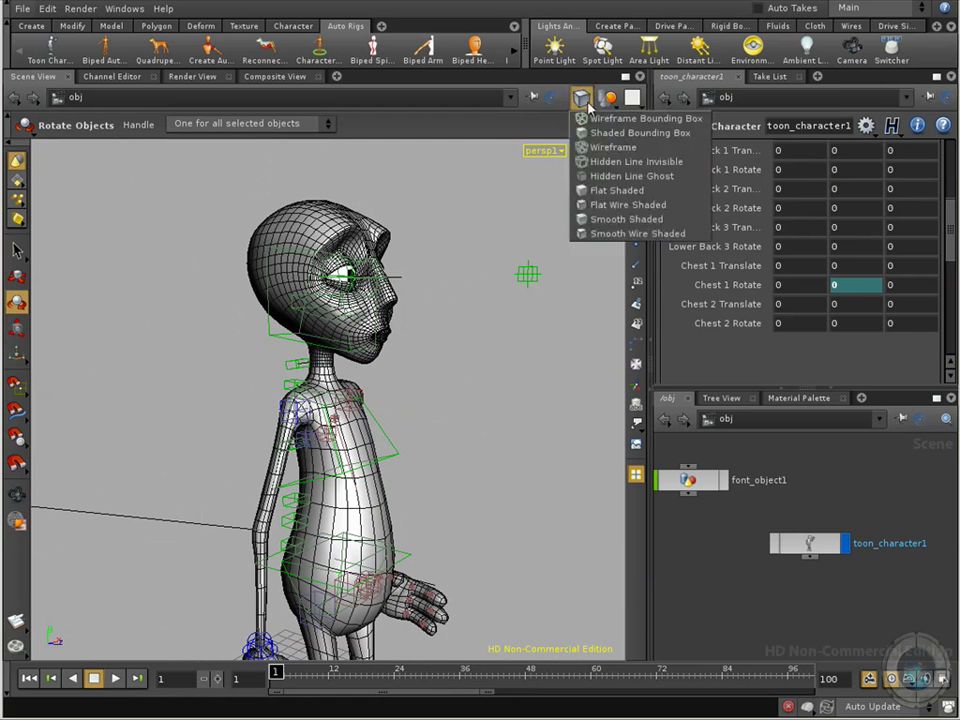
left_click(608, 218)
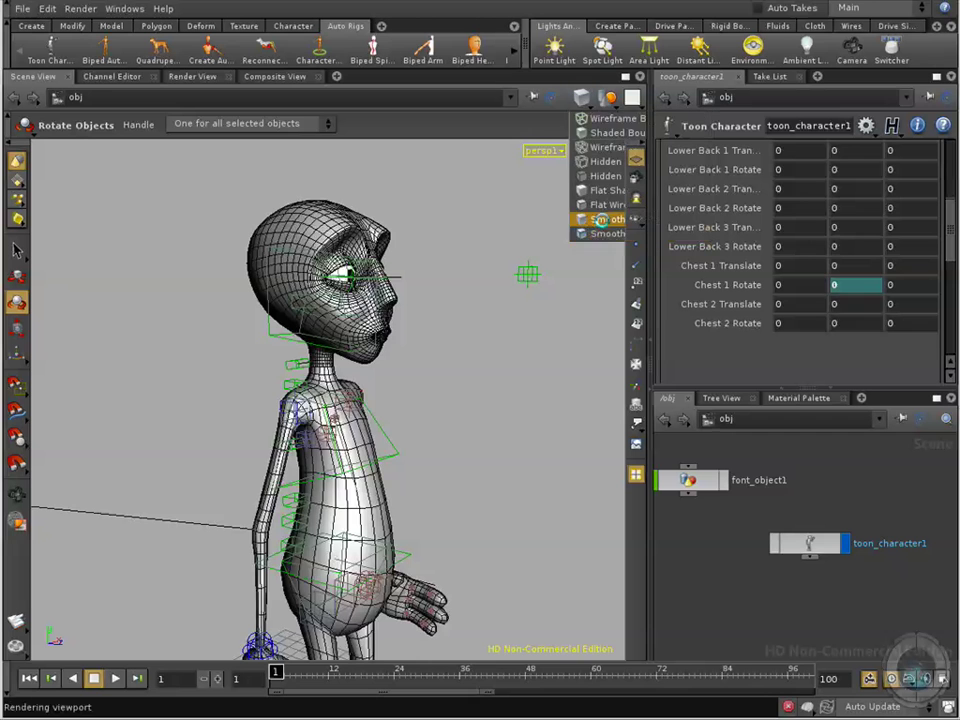
left_click(583, 99)
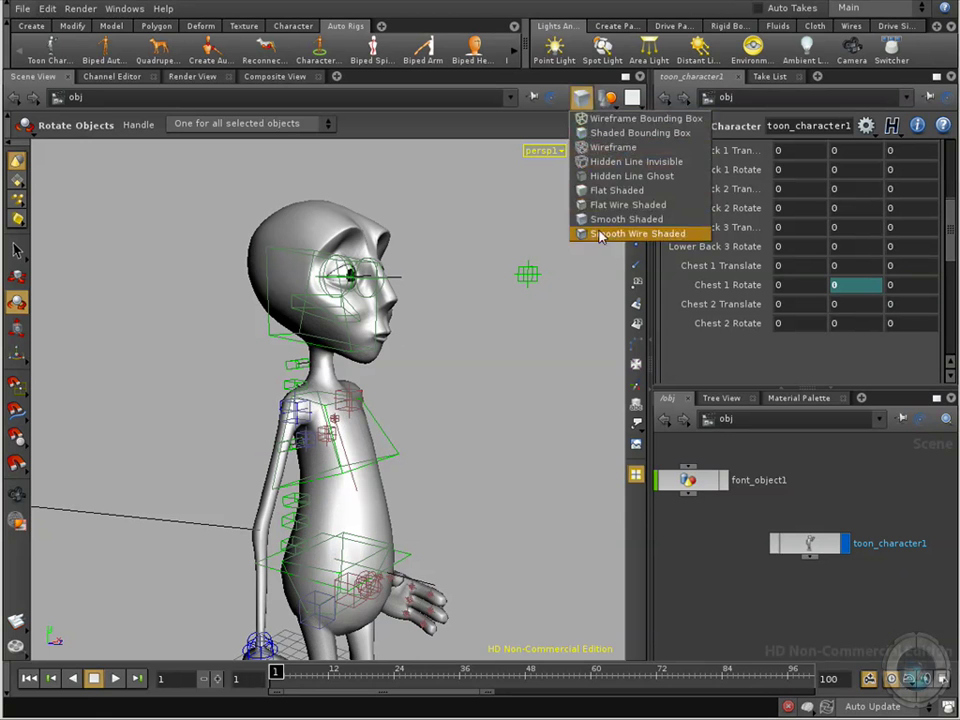
left_click(602, 224)
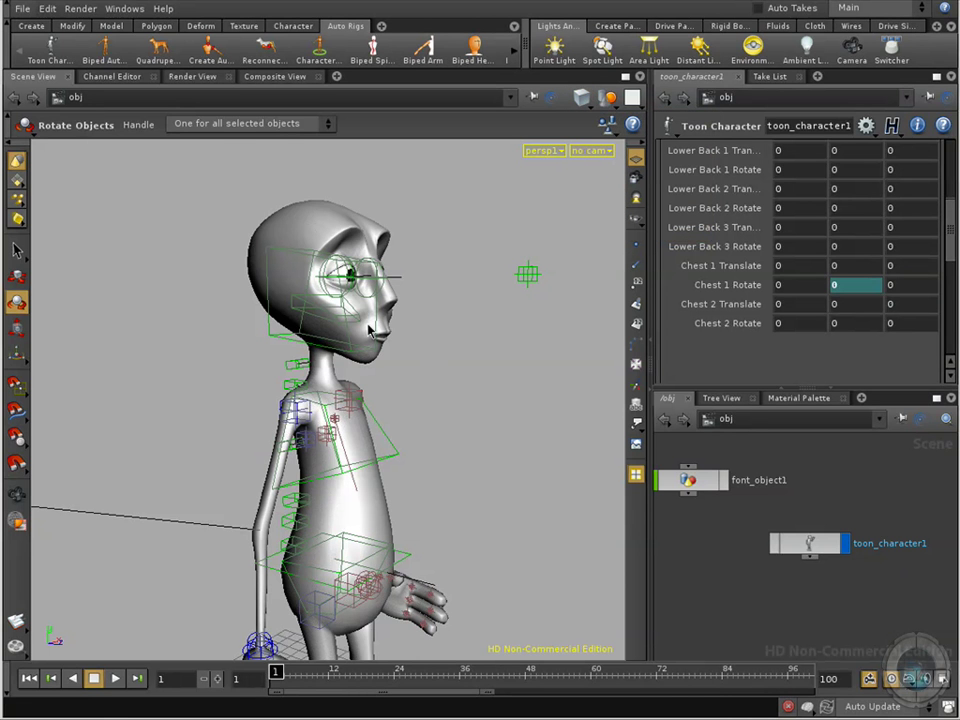
- Toggle the character between wireframe and smooth shading with W, ending in wireframe
key("w")
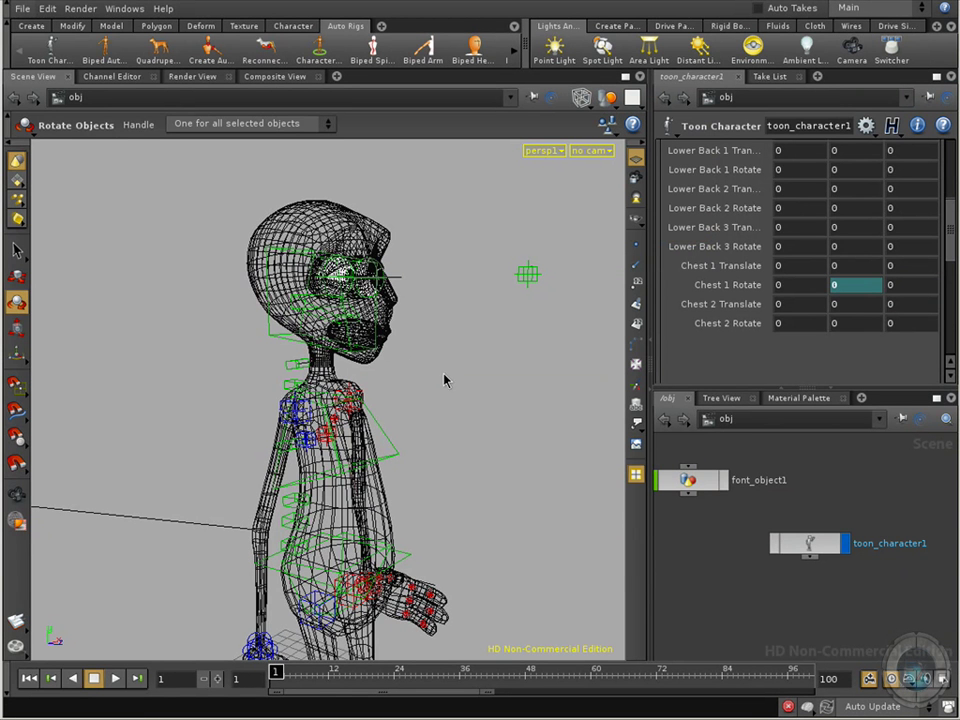
key("w")
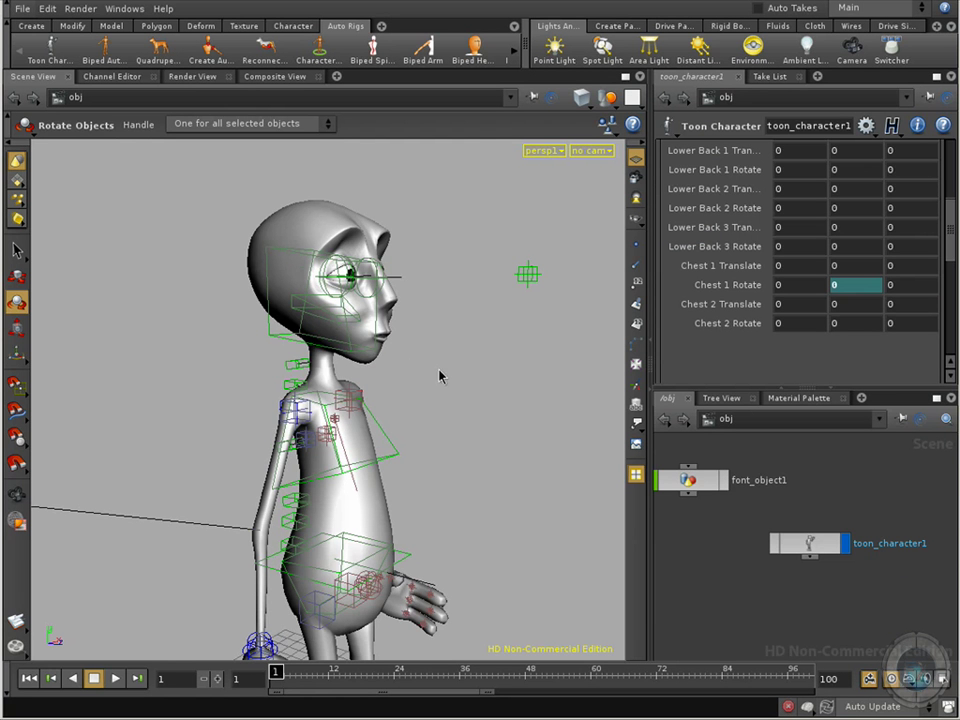
key("w")
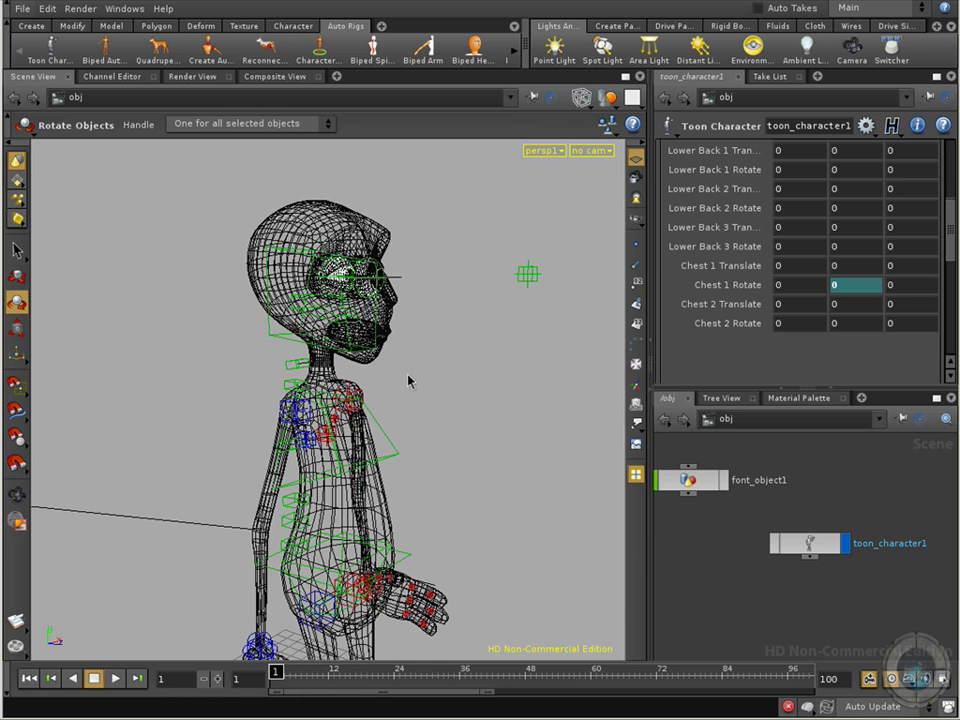
key("w")
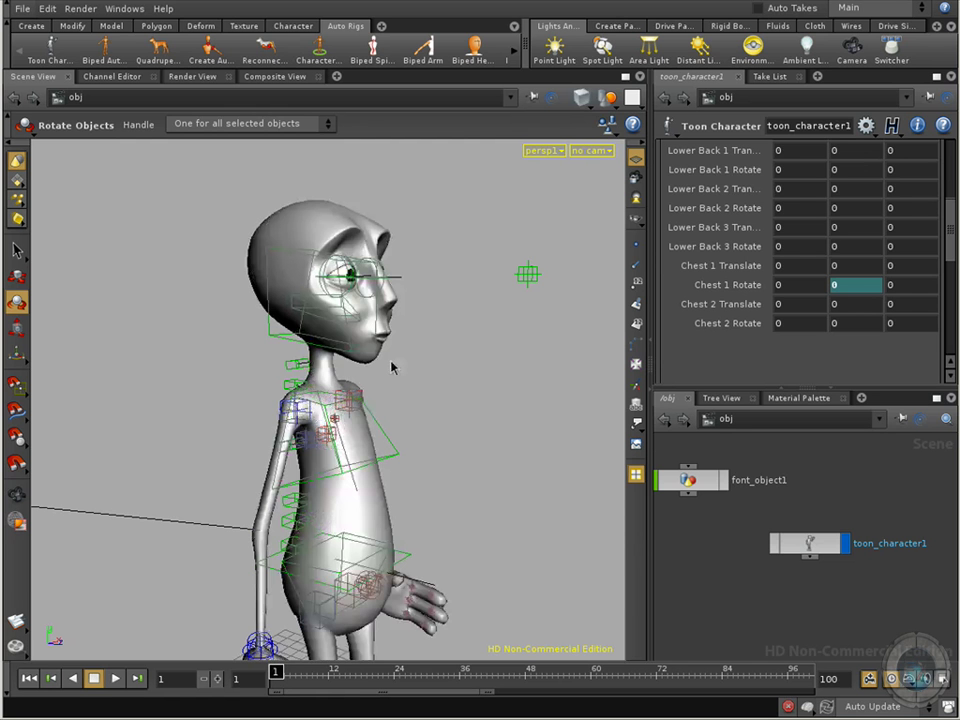
key("w")
key("w")
- Play the animation and keep toggling wireframe/shaded with W during playback
left_click(115, 678)
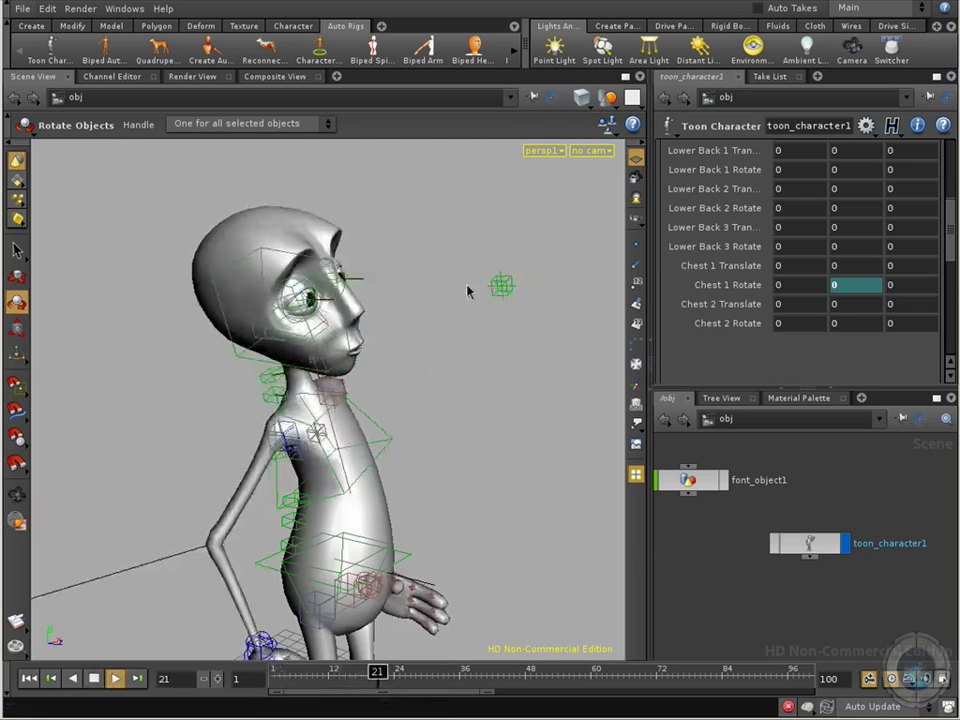
key("w")
key("w")
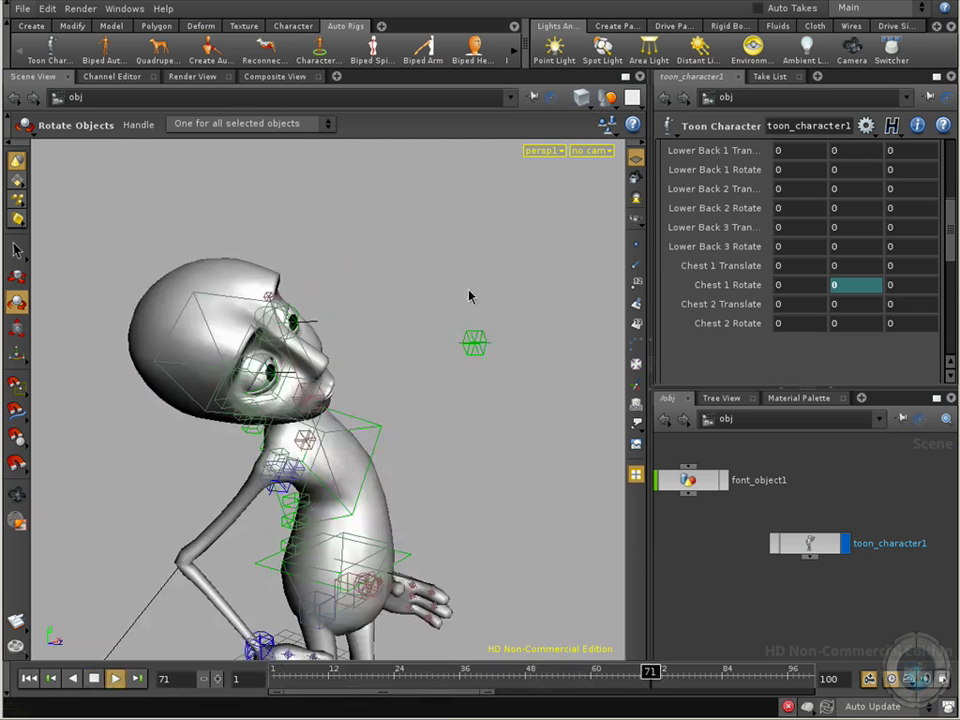
key("w")
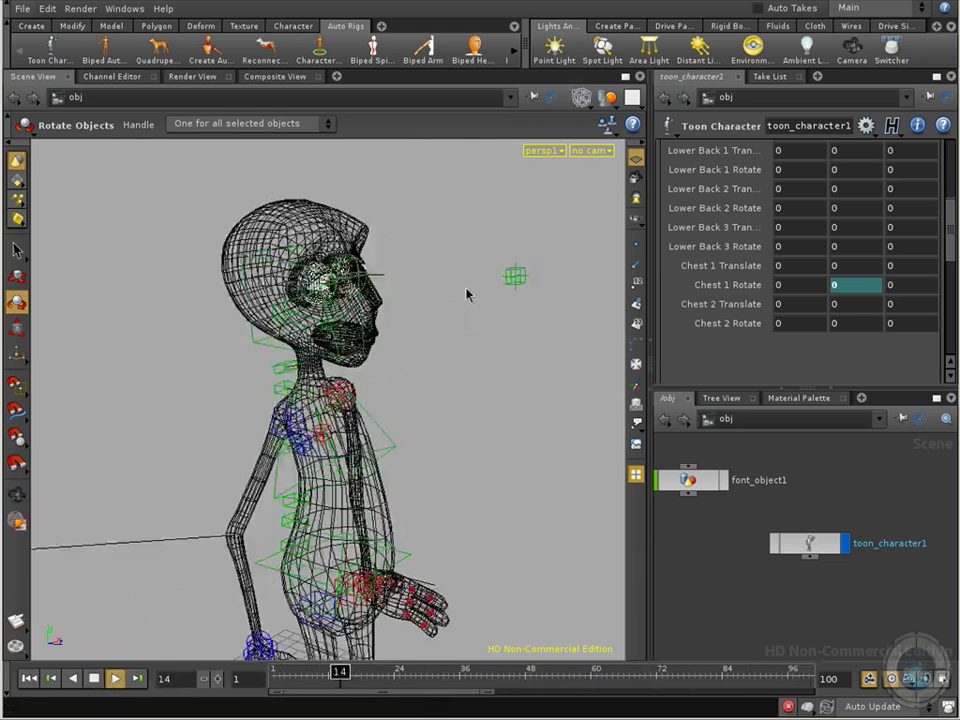
key("w")
key("w")
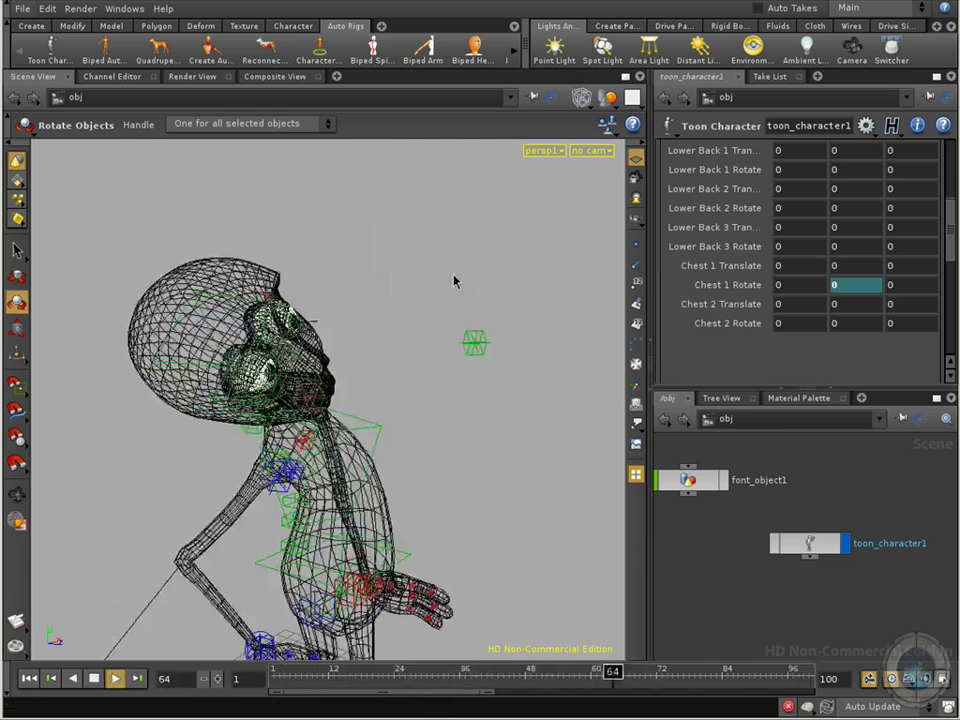